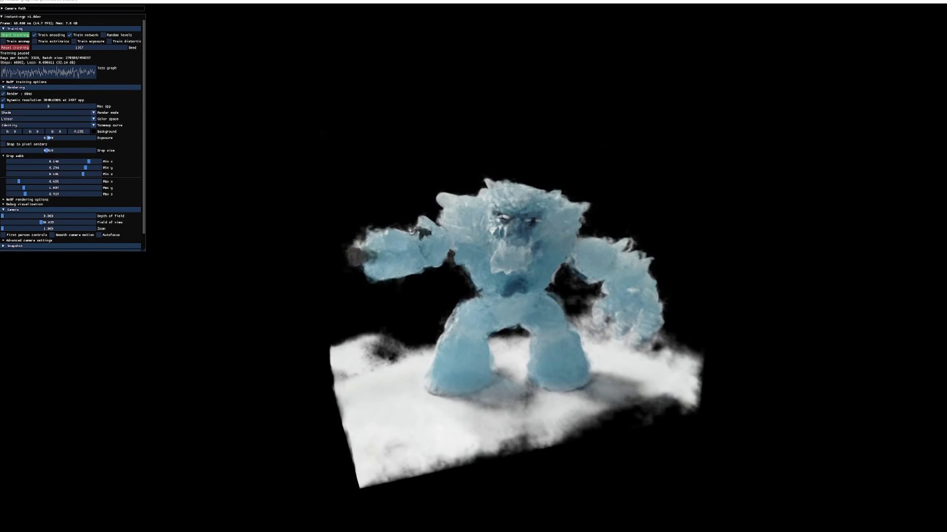
Orbit the golem NeRF to side and front views, then scroll down to Marching Cubes Mesh Output.
left_click_drag(506, 302, 460, 324)
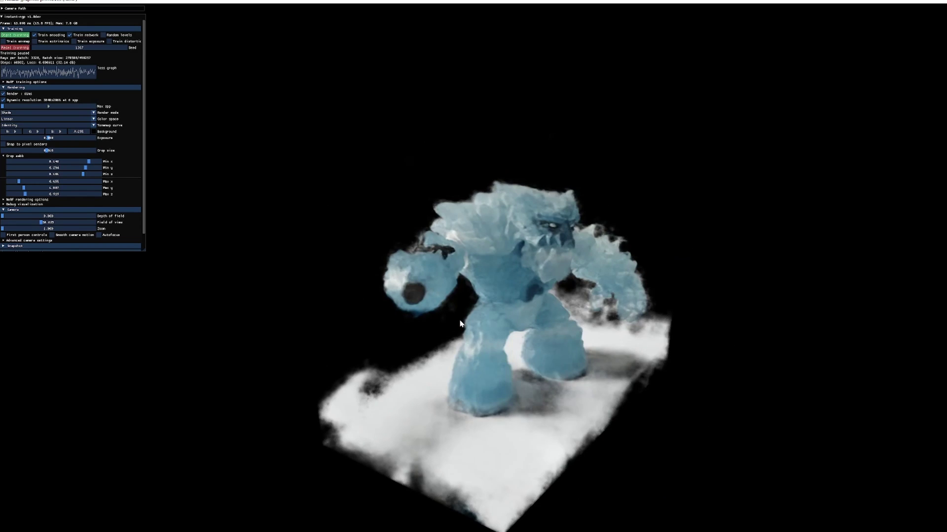
mouse_move(517, 319)
left_mouse_down()
mouse_move(458, 320)
mouse_move(519, 312)
left_mouse_up()
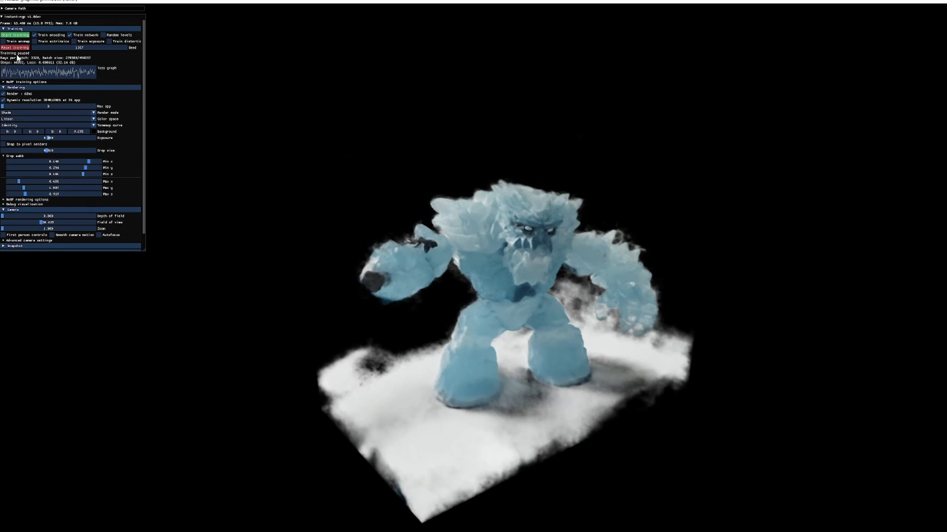
scroll(17, 58, "down", 2)
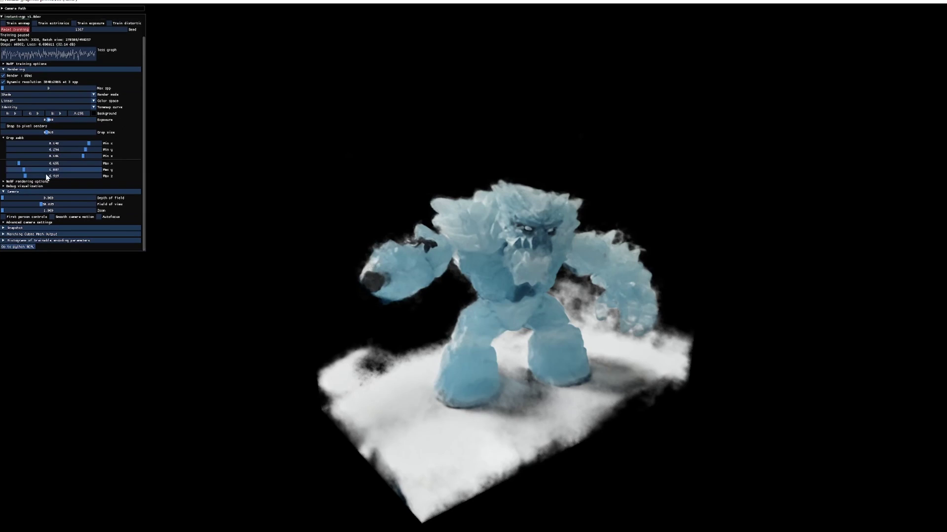
Expand Marching Cubes Mesh Output and generate a mesh from the golem NeRF with Mesh it!
left_click(16, 235)
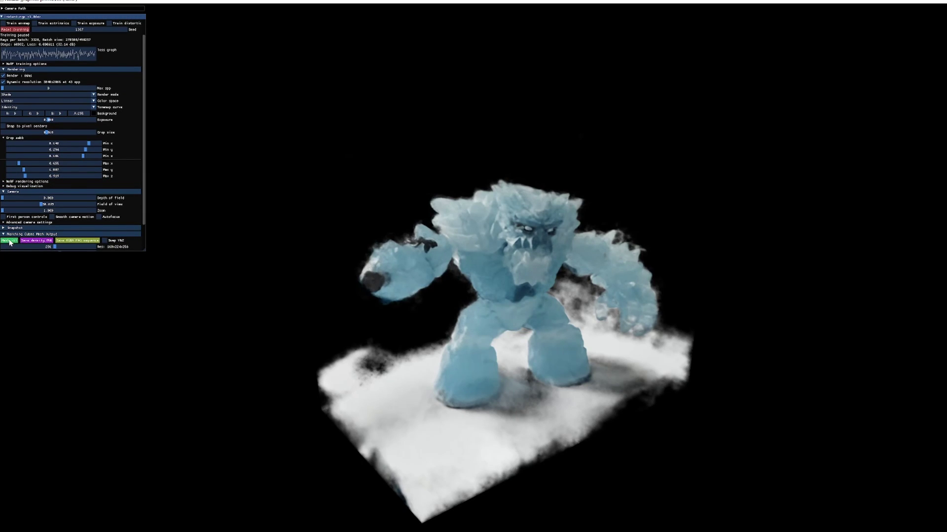
left_click(10, 241)
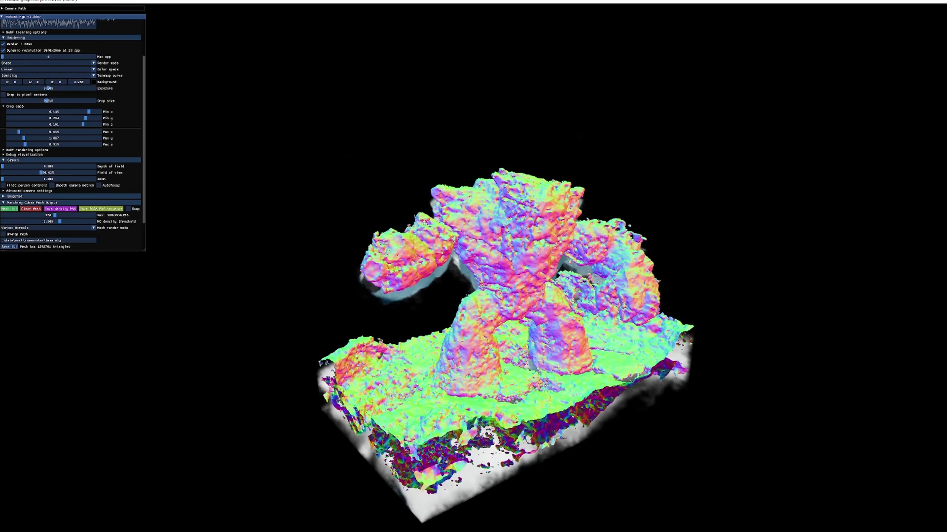
left_click_drag(549, 285, 508, 298)
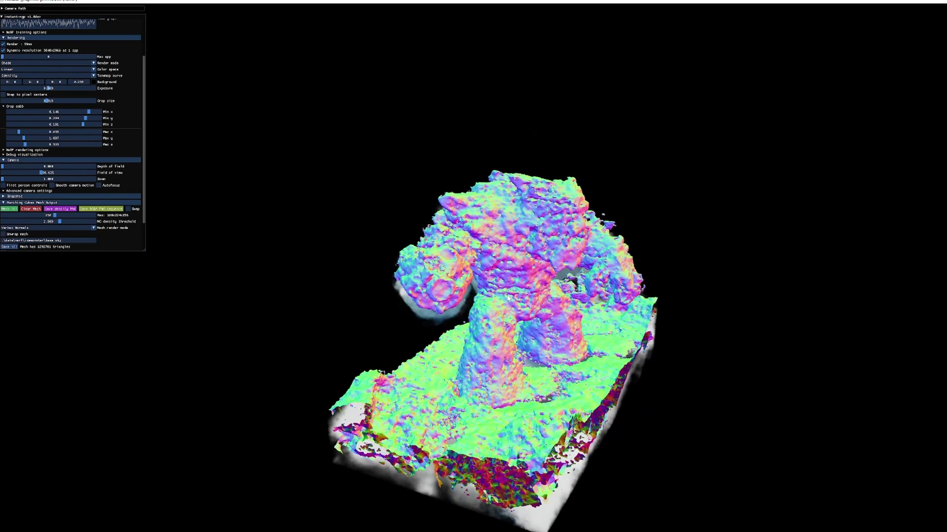
Orbit the normal-coloured golem mesh through oblique angles until it faces the camera.
scroll(10, 246, "down", 1)
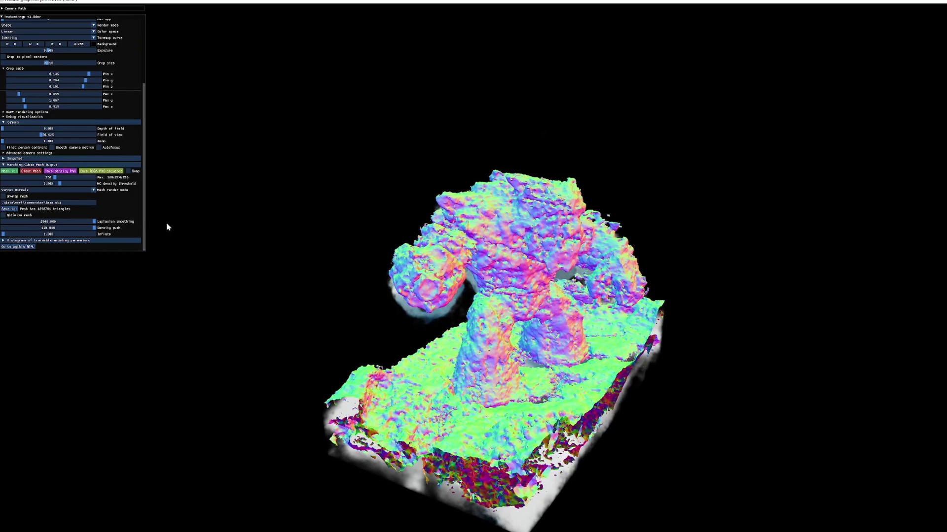
left_click_drag(506, 287, 294, 296)
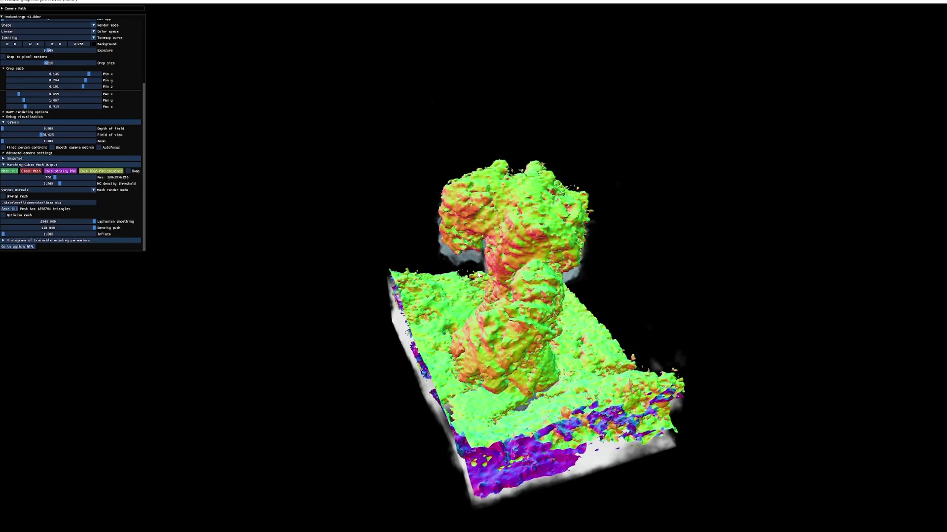
mouse_move(505, 251)
left_mouse_down()
mouse_move(405, 276)
mouse_move(359, 231)
mouse_move(510, 256)
left_mouse_up()
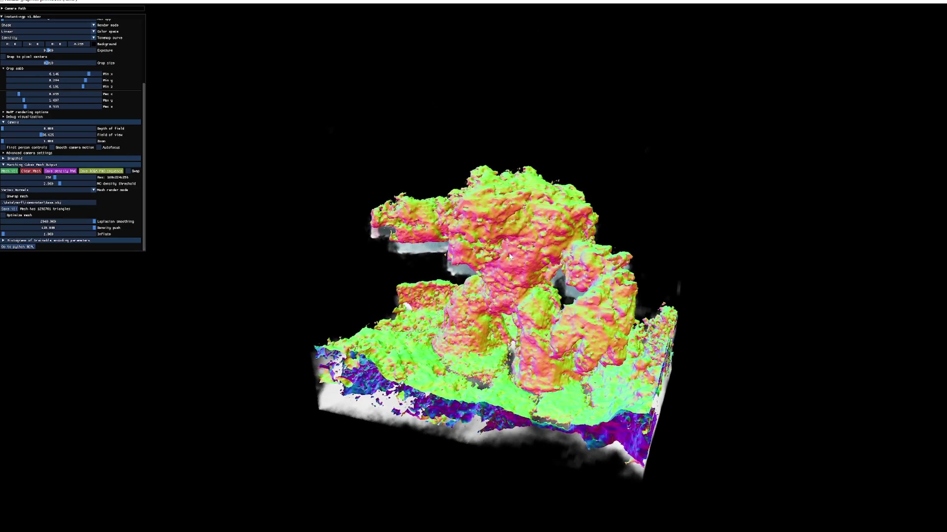
left_click_drag(428, 290, 460, 282)
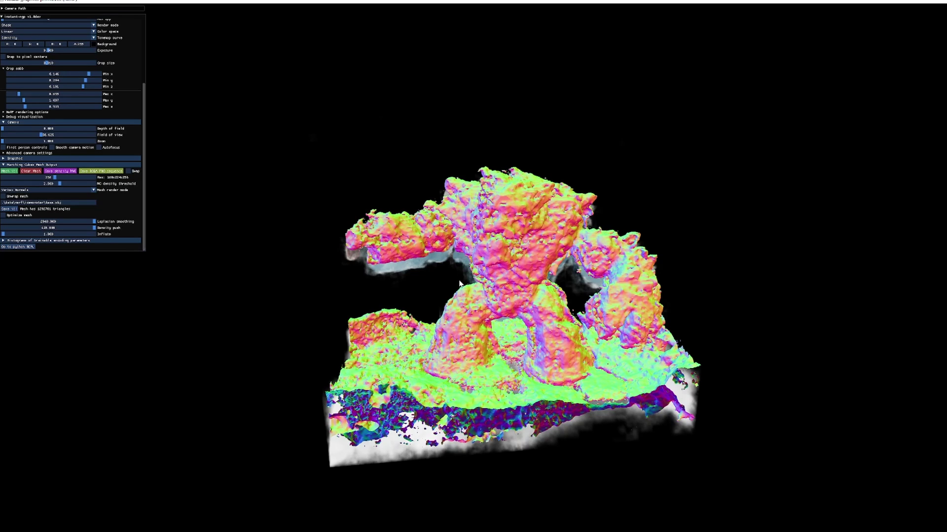
Clear the mesh, then orbit, zoom and pan around the blue golem NeRF render.
left_click(33, 171)
left_click_drag(434, 304, 400, 321)
scroll(536, 318, "down", 6)
scroll(436, 337, "up", 5)
middle_click_drag(402, 319, 458, 317)
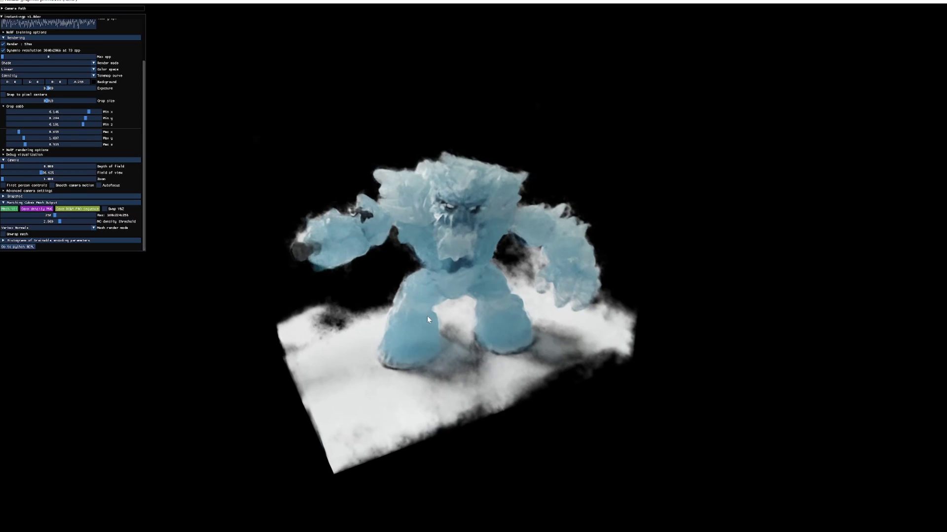
mouse_move(424, 305)
left_mouse_down()
mouse_move(490, 289)
mouse_move(441, 299)
left_mouse_up()
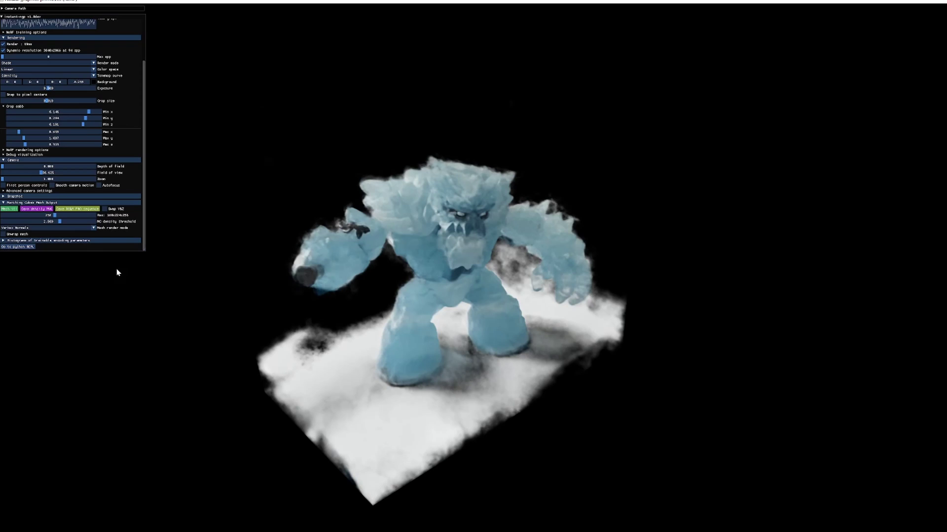
Regenerate the golem mesh at 1292701 triangles and orbit it beside the wireframe view.
left_click(18, 209)
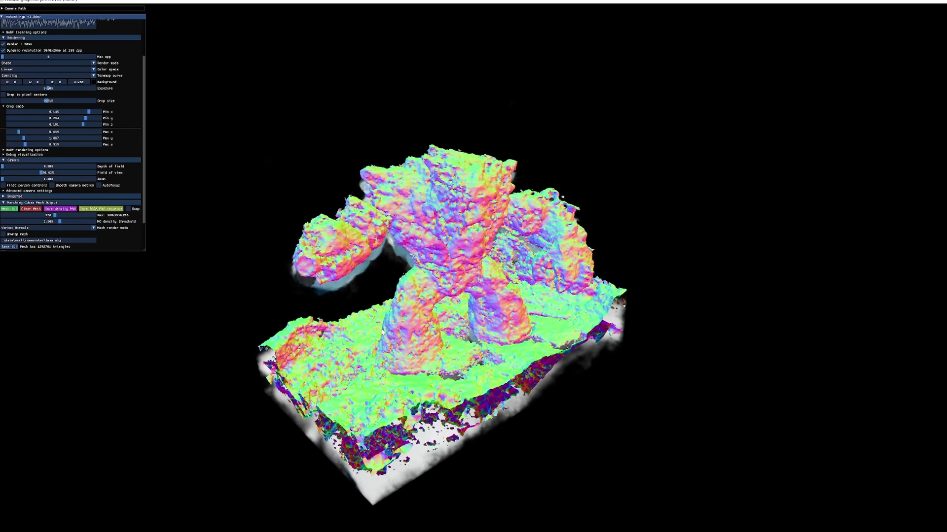
mouse_move(490, 270)
left_mouse_down()
mouse_move(422, 260)
mouse_move(522, 266)
mouse_move(502, 268)
left_mouse_up()
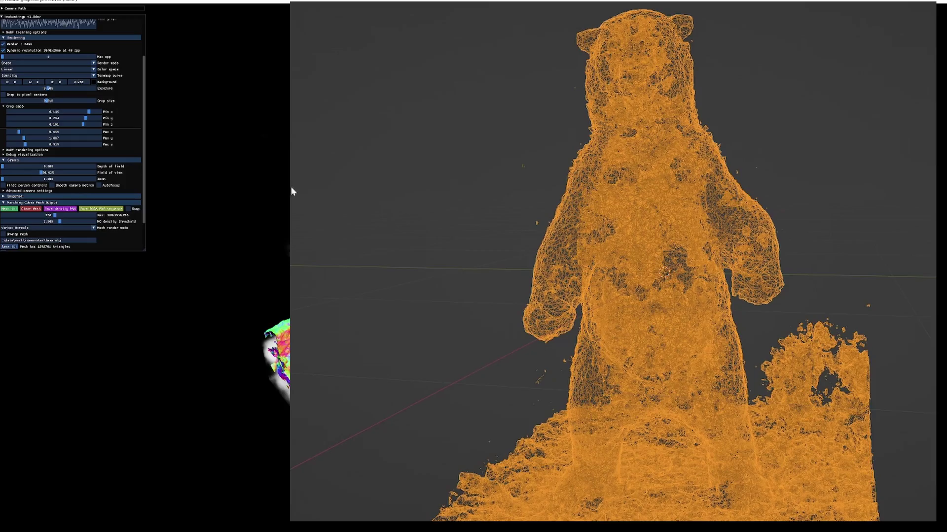
left_click(387, 212)
middle_click_drag(387, 212, 497, 212)
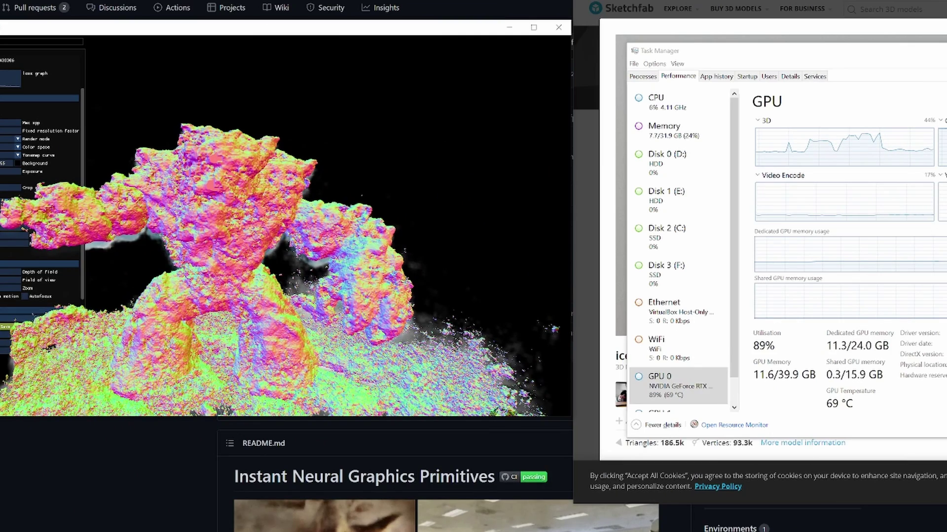
Raise the marching-cubes Res from 880x656x992 to about 880x720x1104.
middle_click_drag(249, 325, 390, 269)
scroll(390, 269, "down", 3)
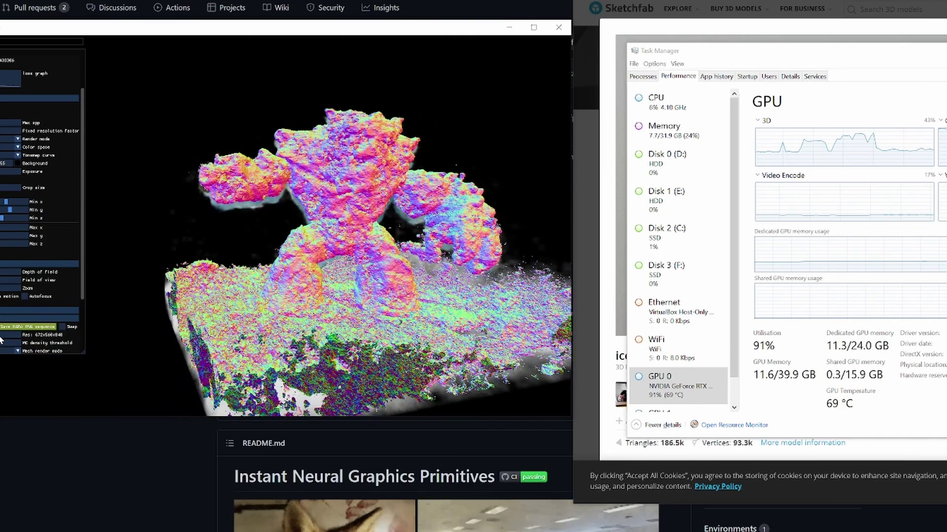
left_click_drag(1, 337, 0, 339)
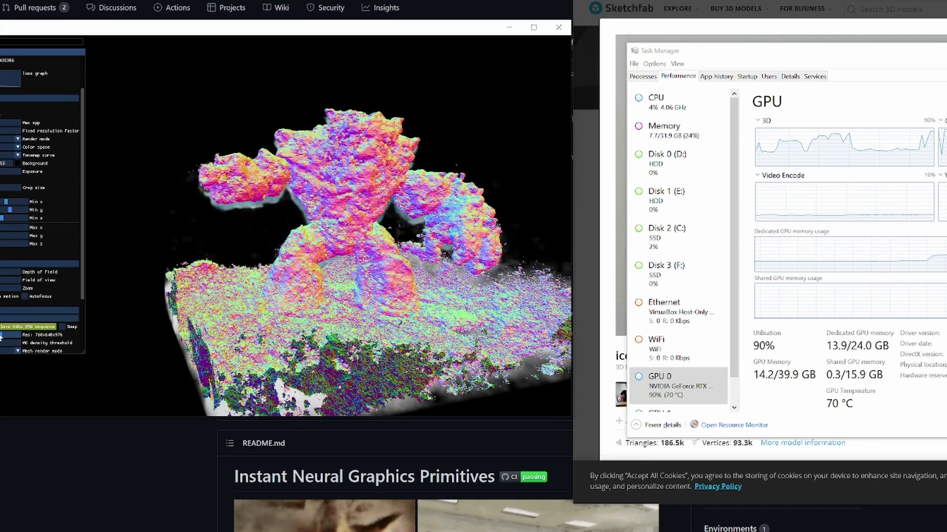
left_click_drag(1, 338, 4, 338)
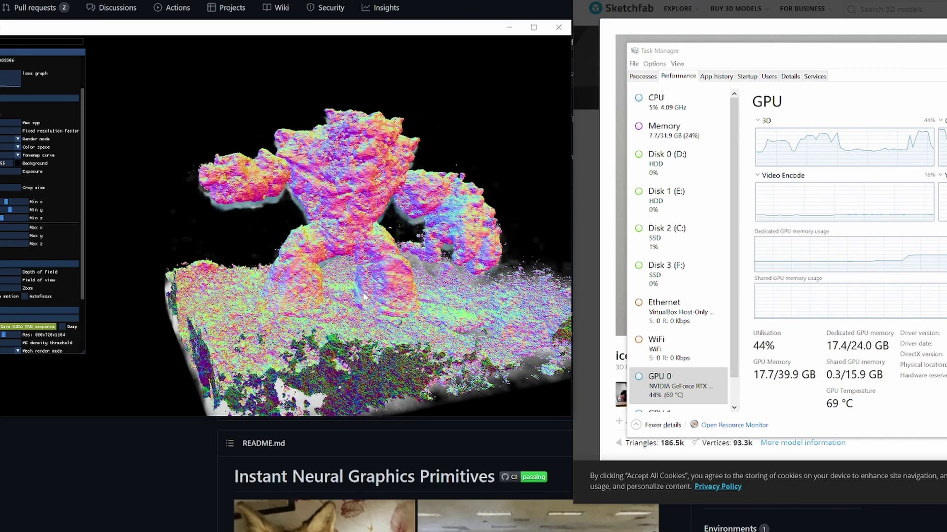
Orbit and zoom to inspect the finer detail of the higher-resolution golem mesh.
mouse_move(340, 262)
left_mouse_down()
mouse_move(320, 256)
mouse_move(373, 262)
mouse_move(330, 275)
left_mouse_up()
scroll(330, 279, "up", 6)
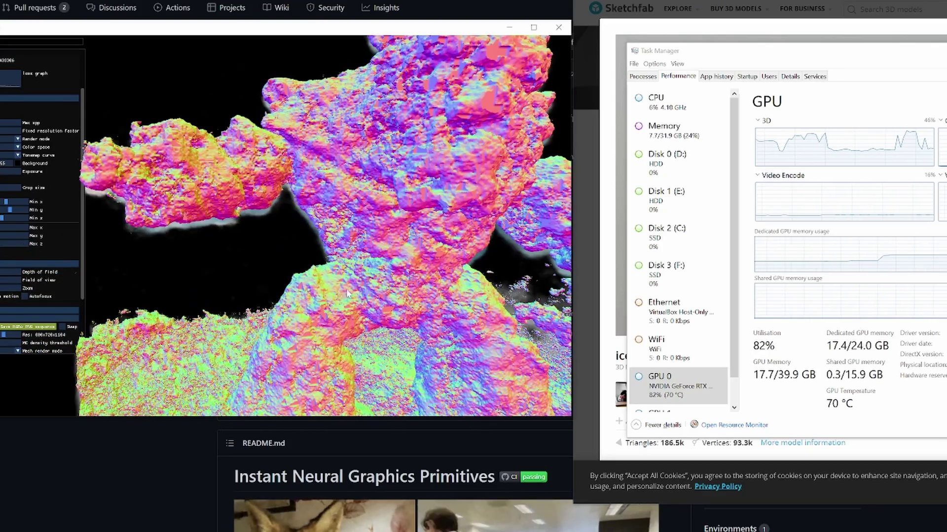
scroll(359, 290, "up", 3)
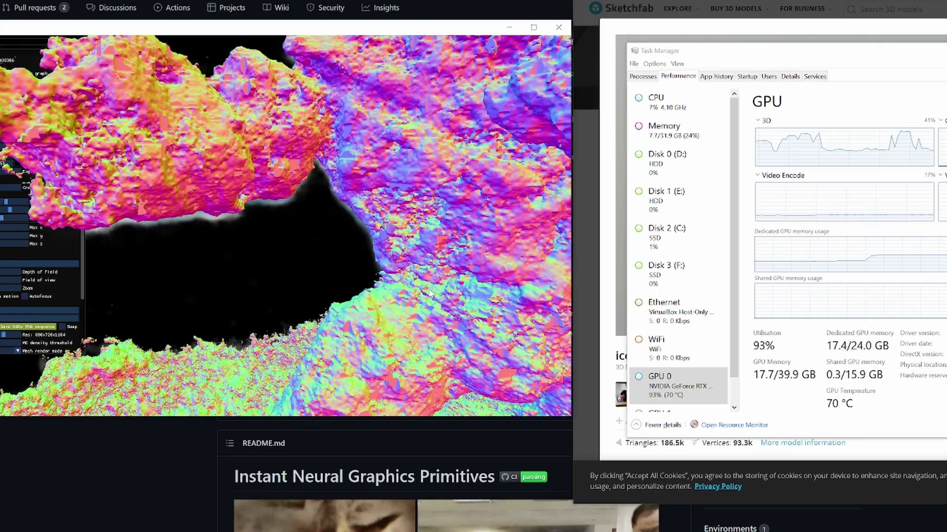
scroll(427, 294, "down", 8)
left_click_drag(317, 287, 347, 287)
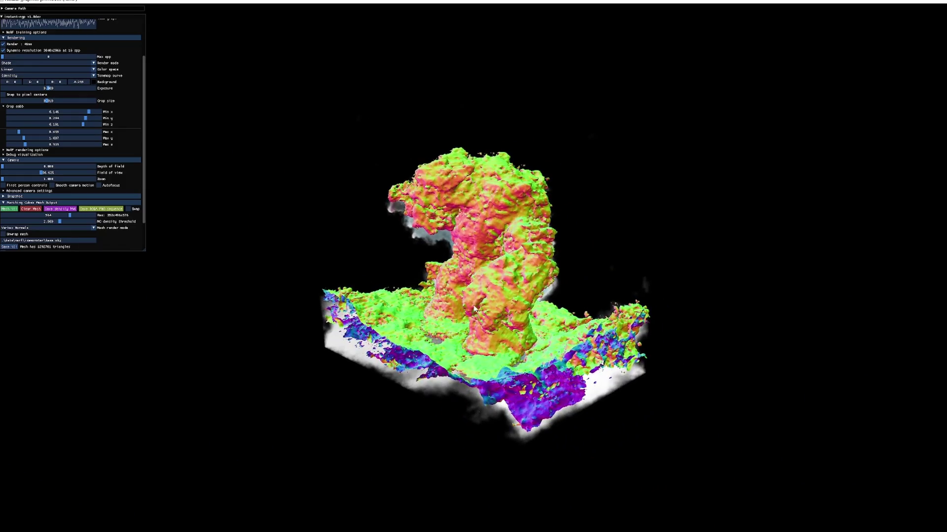
Orbit the golem mesh through front, side, three-quarter and overhead views, ending frontal.
left_click_drag(474, 308, 264, 303)
middle_click_drag(560, 320, 466, 323)
scroll(465, 323, "up", 1)
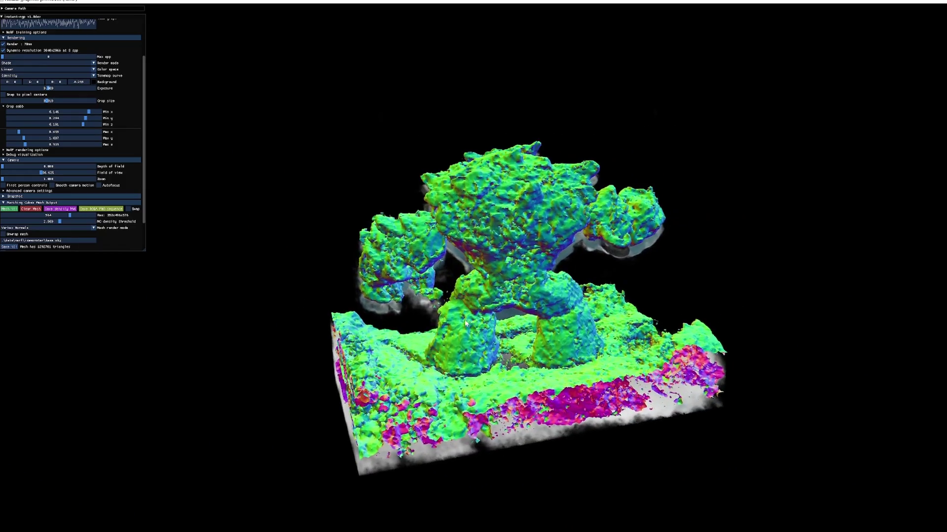
left_click_drag(466, 323, 413, 330)
left_click_drag(524, 327, 477, 336)
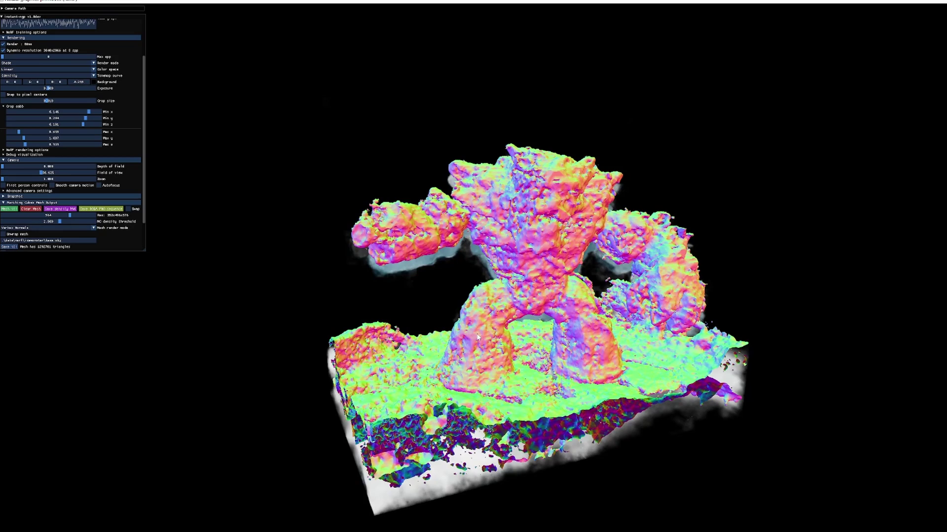
left_click_drag(570, 312, 437, 319)
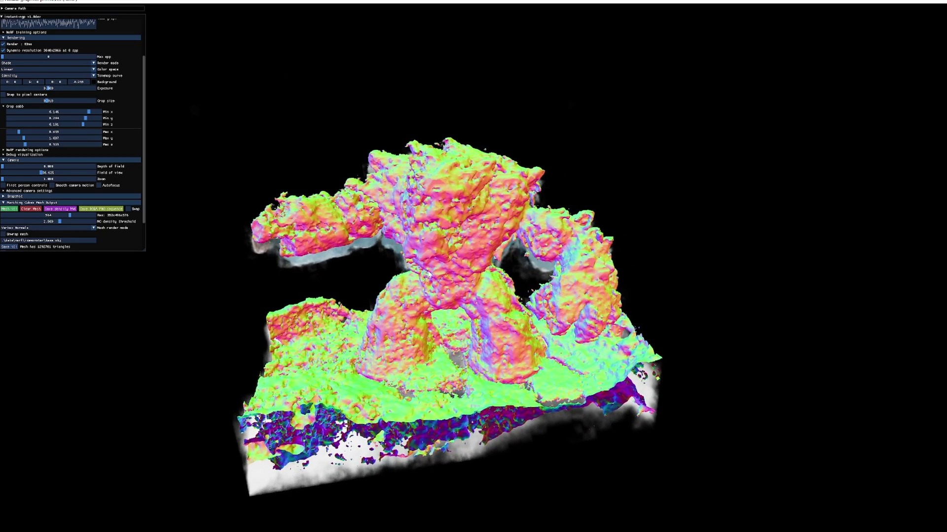
left_click_drag(429, 274, 455, 270)
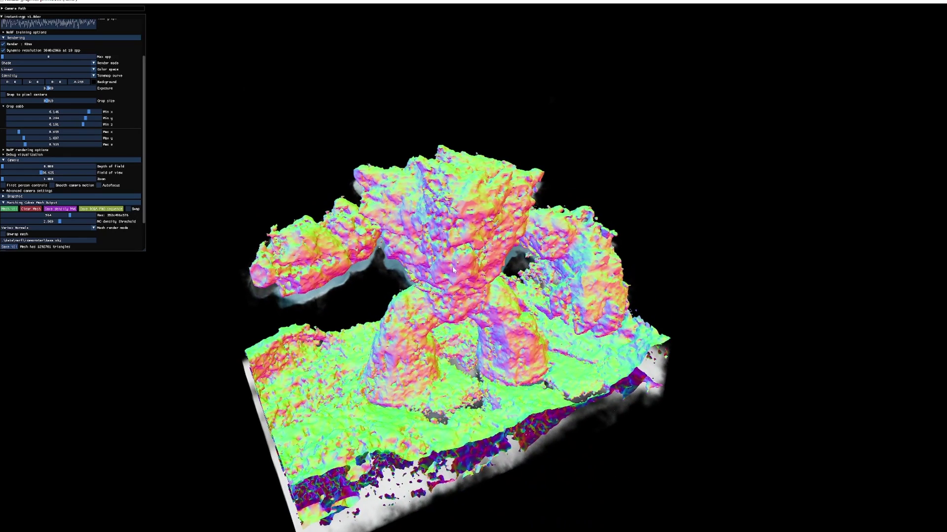
left_click_drag(398, 313, 396, 291)
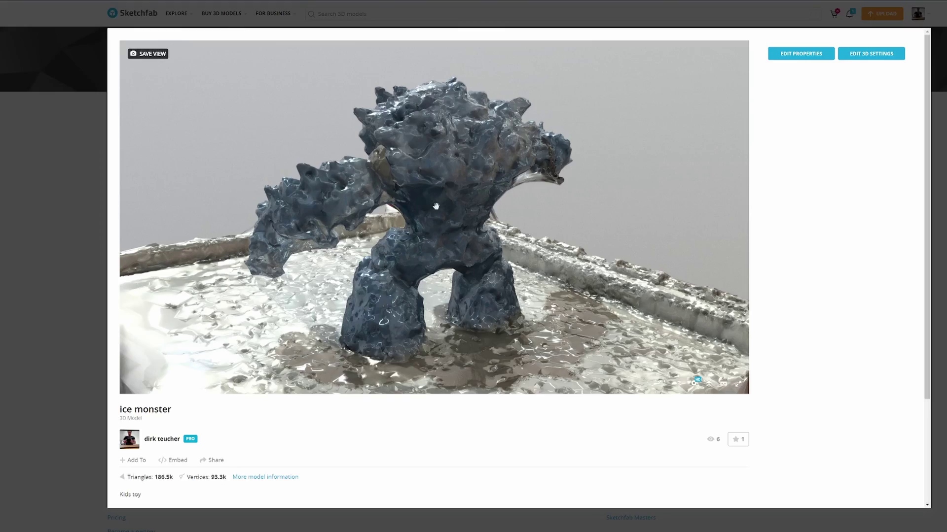
Orbit the textured Sketchfab ice monster model until it faces the front.
mouse_move(435, 206)
left_mouse_down()
mouse_move(377, 208)
mouse_move(433, 217)
mouse_move(457, 245)
left_mouse_up()
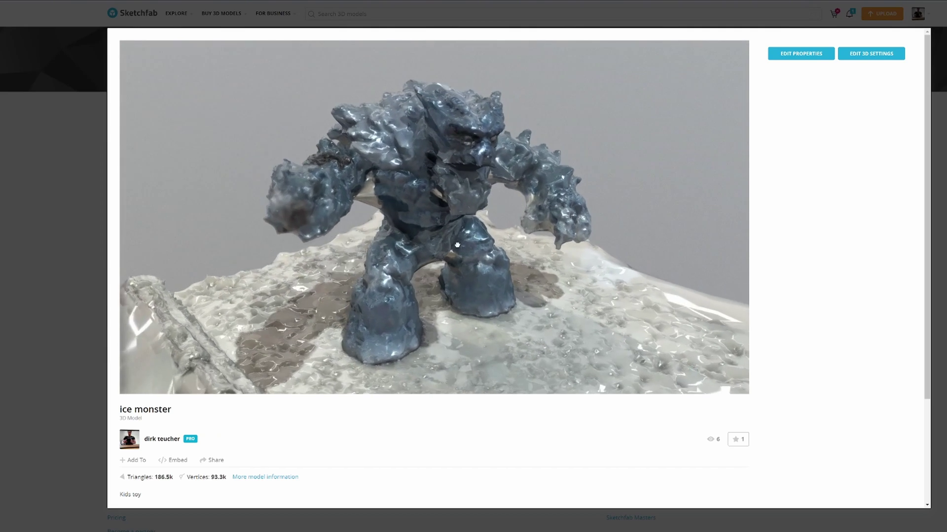
Show the ice monster in Base Color mode and orbit it through front, side and overhead views.
left_click(710, 388)
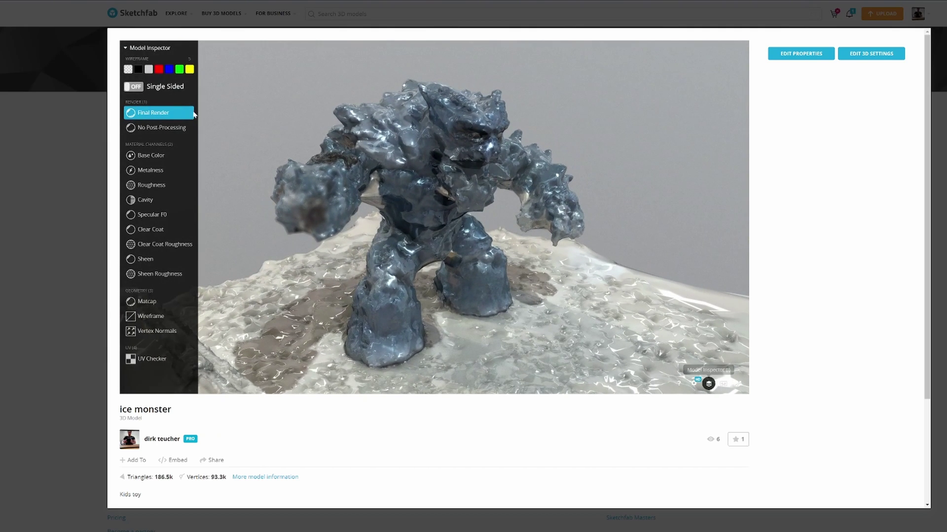
left_click(143, 160)
left_click_drag(323, 169, 324, 199)
left_click_drag(511, 207, 406, 216)
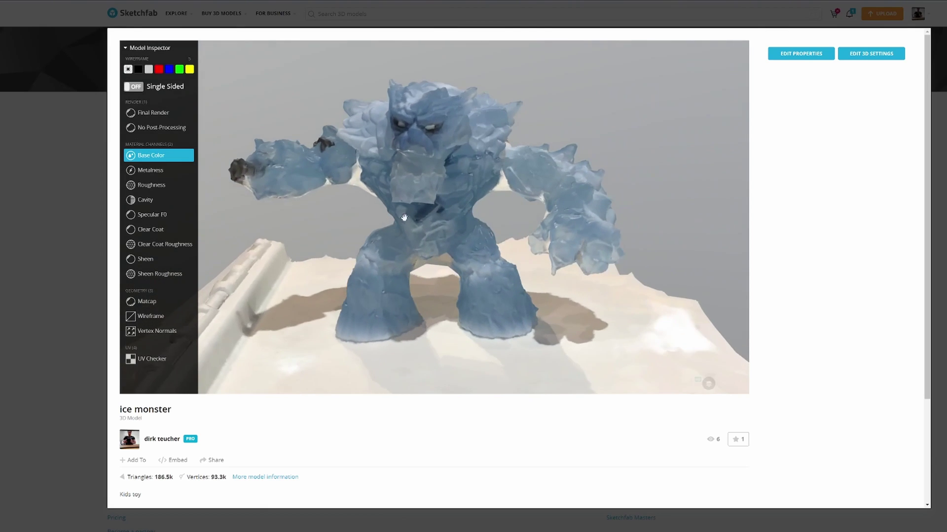
left_click_drag(466, 208, 505, 209)
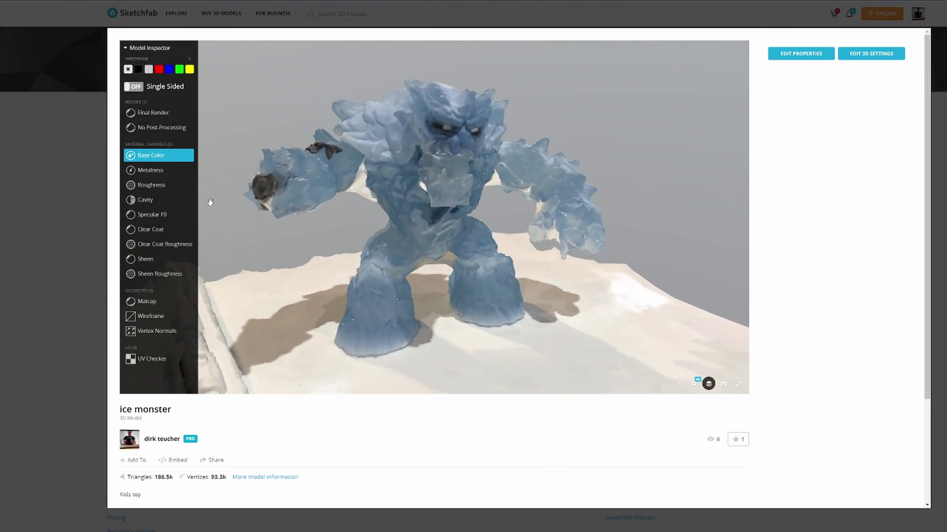
Check the wireframe mesh, then return to Final Render and orbit over the top to its back.
left_click(150, 316)
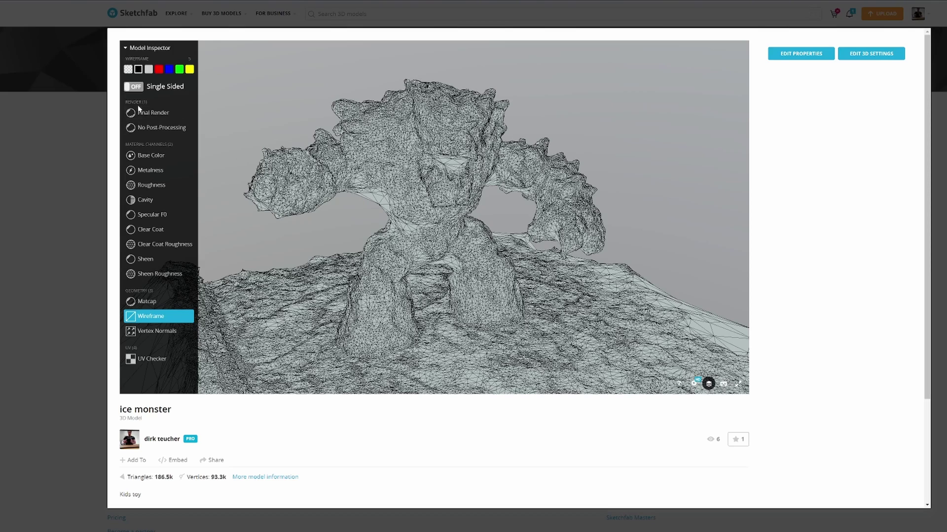
left_click(148, 113)
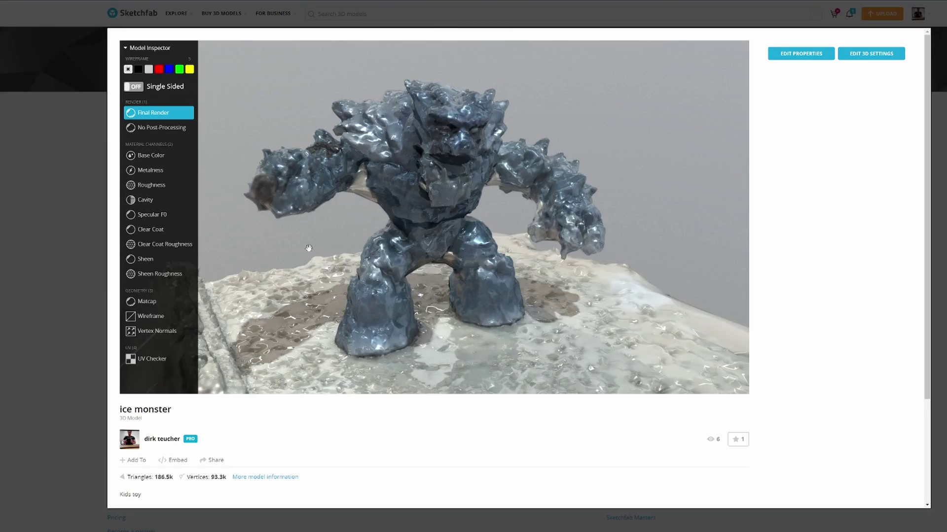
left_click_drag(308, 248, 326, 204)
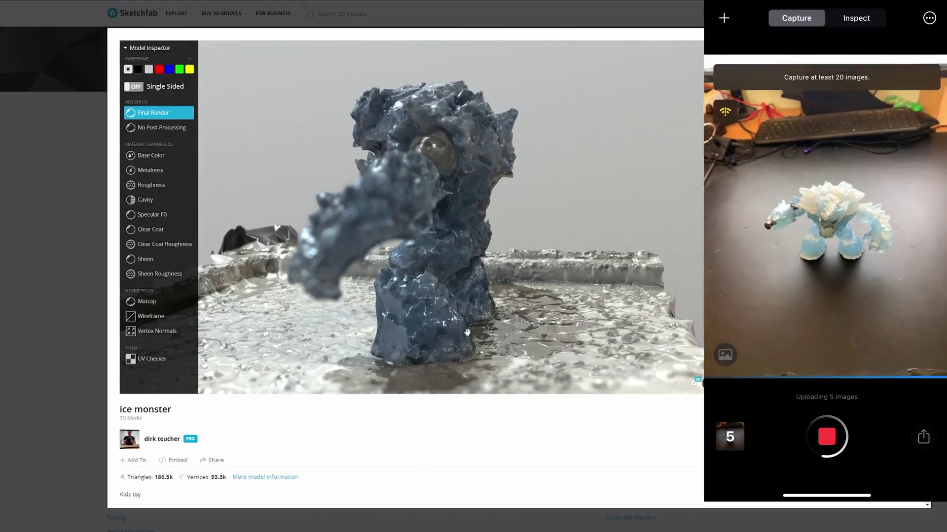
Orbit the Sketchfab ice monster through three-quarter, overhead, side and back views.
mouse_move(414, 272)
left_mouse_down()
mouse_move(484, 264)
mouse_move(417, 259)
left_mouse_up()
mouse_move(479, 217)
left_mouse_down()
mouse_move(472, 253)
mouse_move(473, 242)
left_mouse_up()
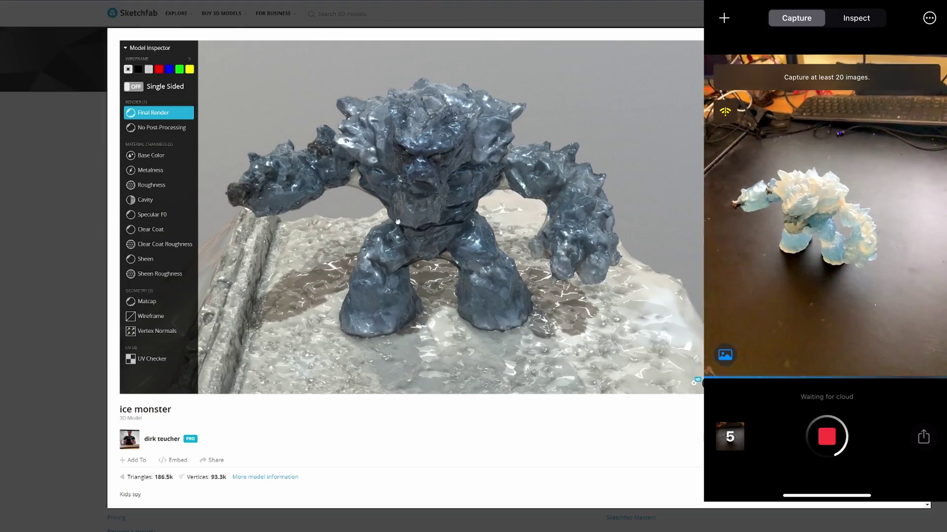
mouse_move(397, 222)
left_mouse_down()
mouse_move(611, 213)
mouse_move(390, 214)
left_mouse_up()
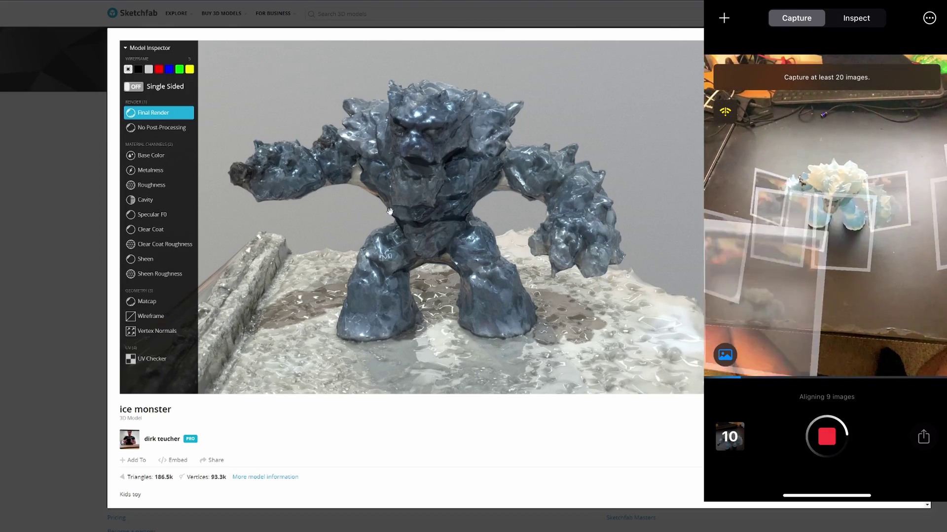
mouse_move(418, 194)
left_mouse_down()
mouse_move(374, 197)
mouse_move(404, 148)
mouse_move(440, 209)
mouse_move(473, 202)
mouse_move(384, 189)
mouse_move(424, 207)
mouse_move(443, 196)
mouse_move(417, 180)
left_mouse_up()
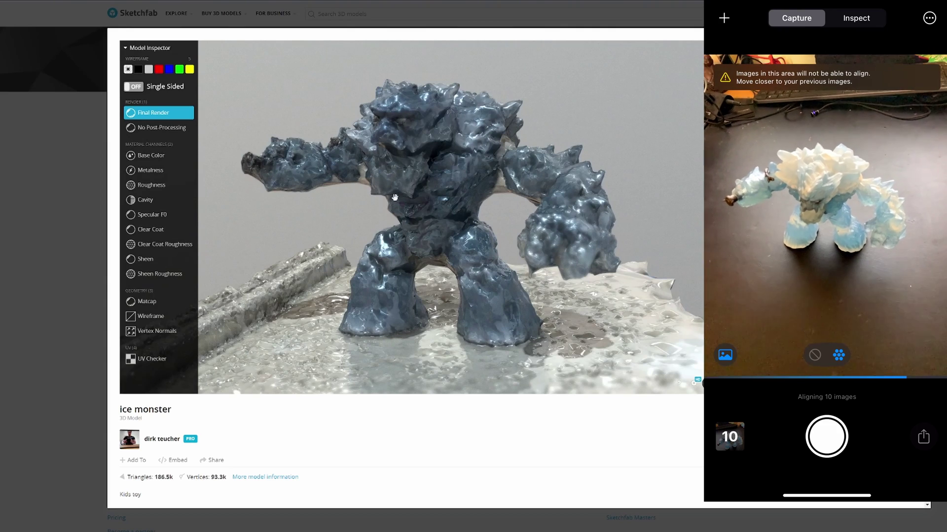
left_click_drag(359, 198, 418, 203)
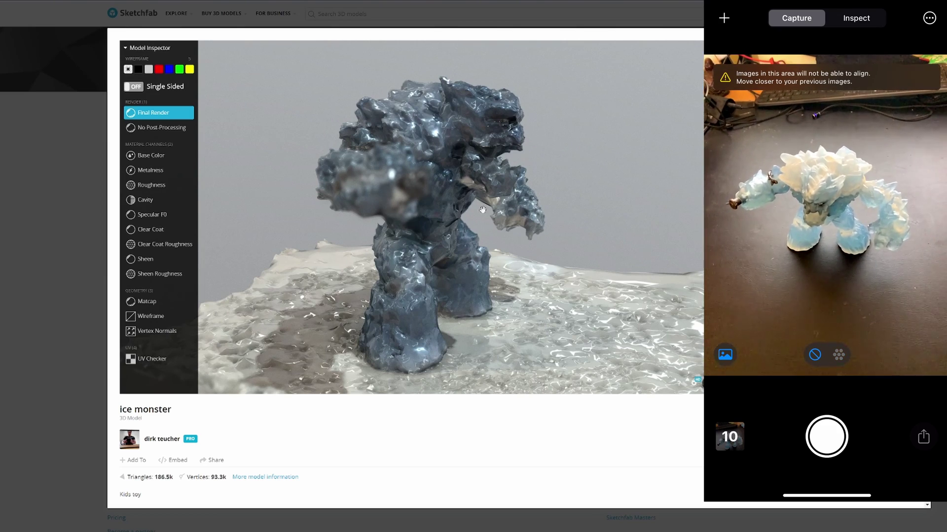
mouse_move(482, 209)
left_mouse_down()
mouse_move(511, 232)
mouse_move(446, 209)
mouse_move(464, 210)
left_mouse_up()
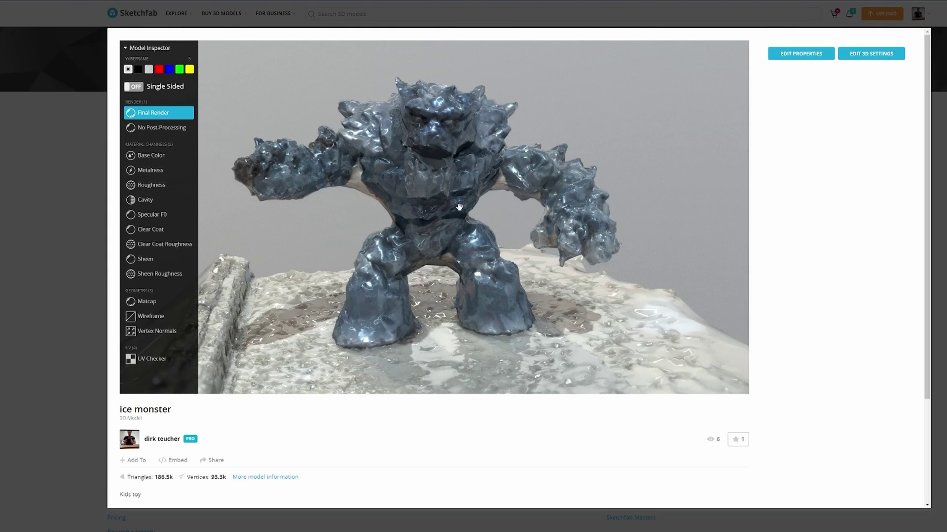
Orbit the Sketchfab ice monster to an overhead rear view.
mouse_move(462, 204)
left_mouse_down()
mouse_move(524, 225)
mouse_move(611, 217)
mouse_move(602, 202)
mouse_move(530, 207)
left_mouse_up()
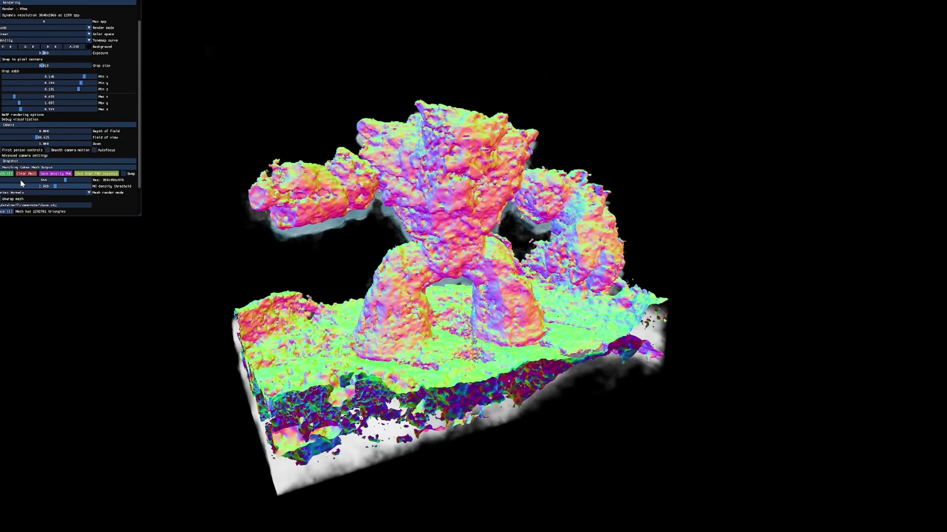
Clear the marching-cubes mesh and orbit the blue NeRF render to a front view of the monster.
left_click(26, 173)
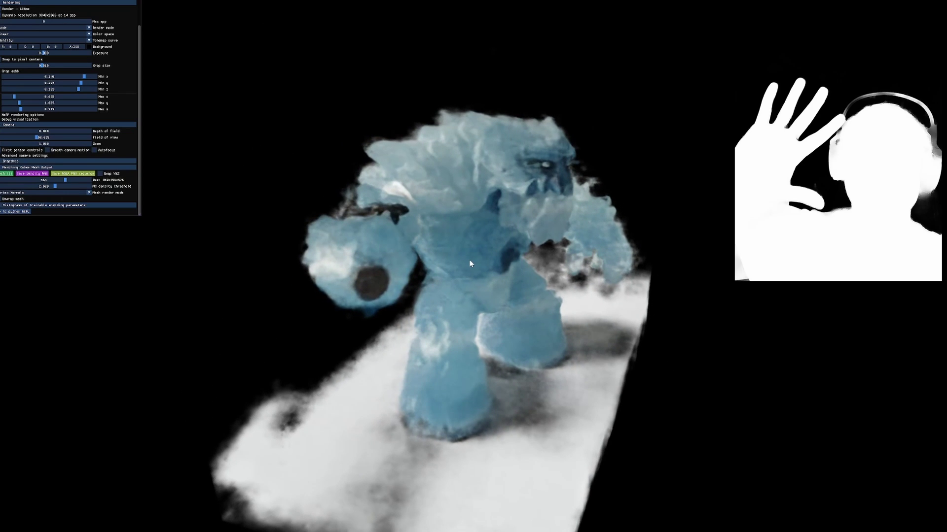
left_click_drag(475, 265, 429, 260)
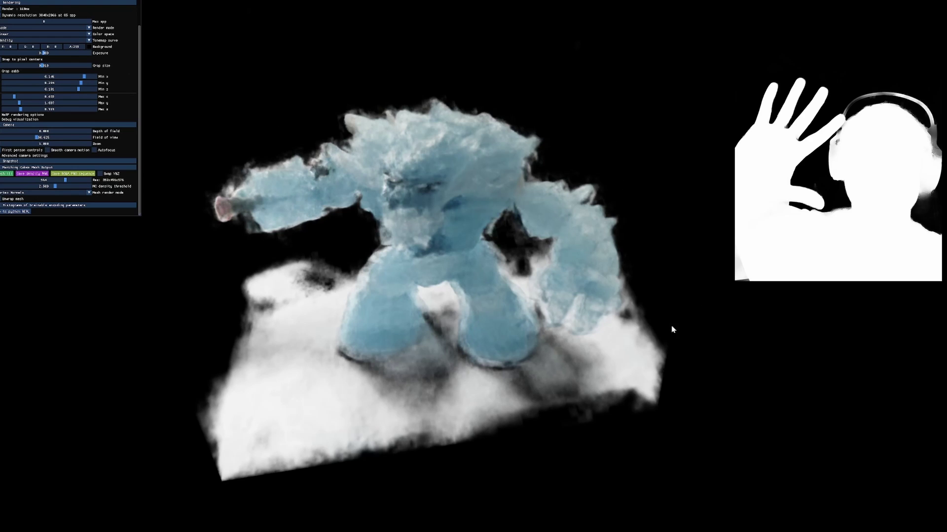
scroll(433, 250, "down", 3)
left_click_drag(418, 243, 565, 225)
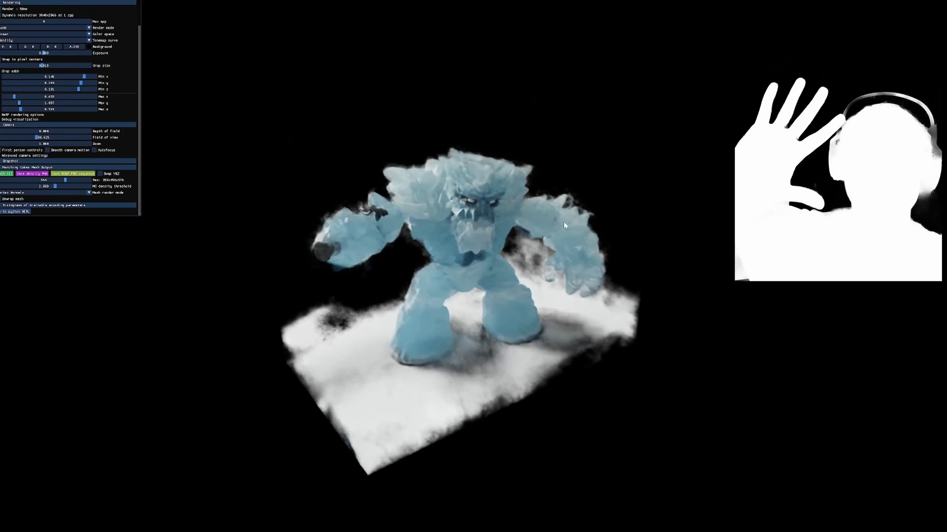
Zoom and orbit the NeRF through side and back views, ending on the face.
left_click_drag(405, 242, 453, 282)
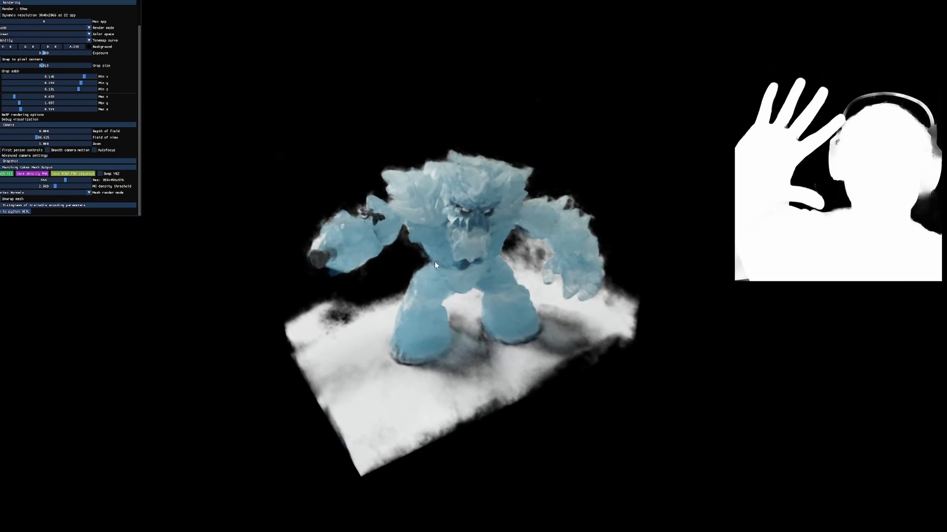
scroll(445, 259, "up", 5)
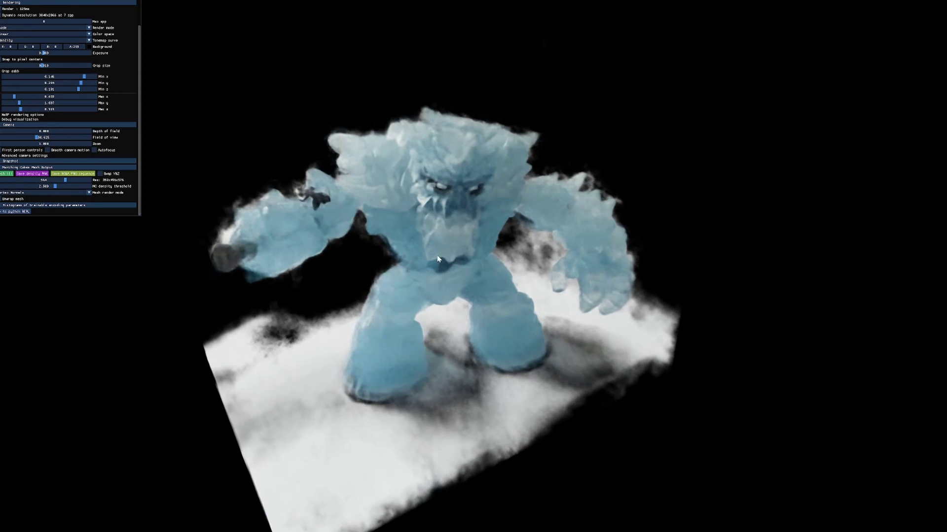
scroll(438, 259, "down", 3)
scroll(439, 254, "up", 5)
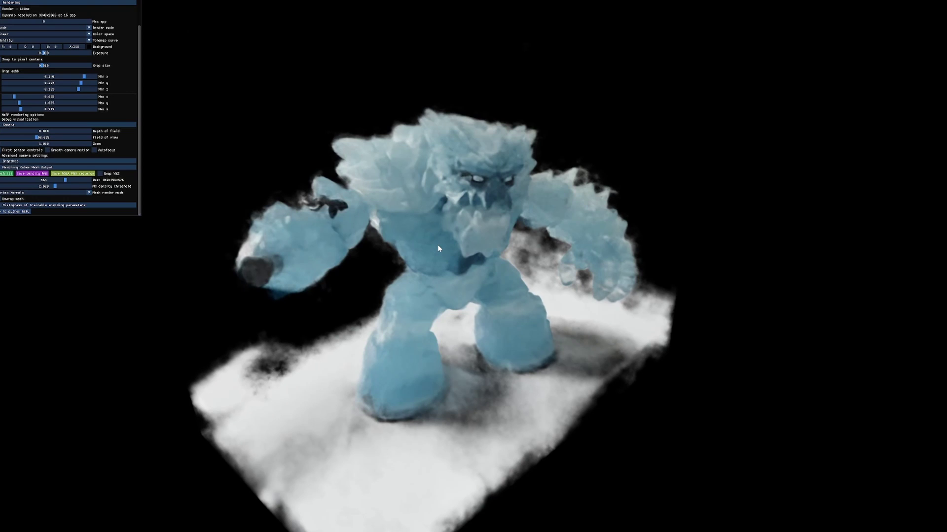
left_click_drag(441, 256, 263, 286)
left_click_drag(490, 273, 436, 285)
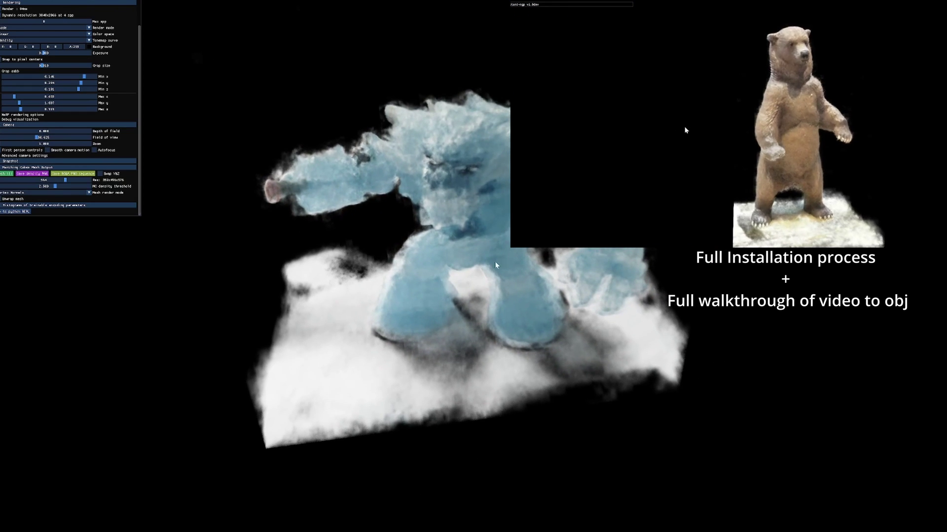
left_click_drag(495, 262, 536, 247)
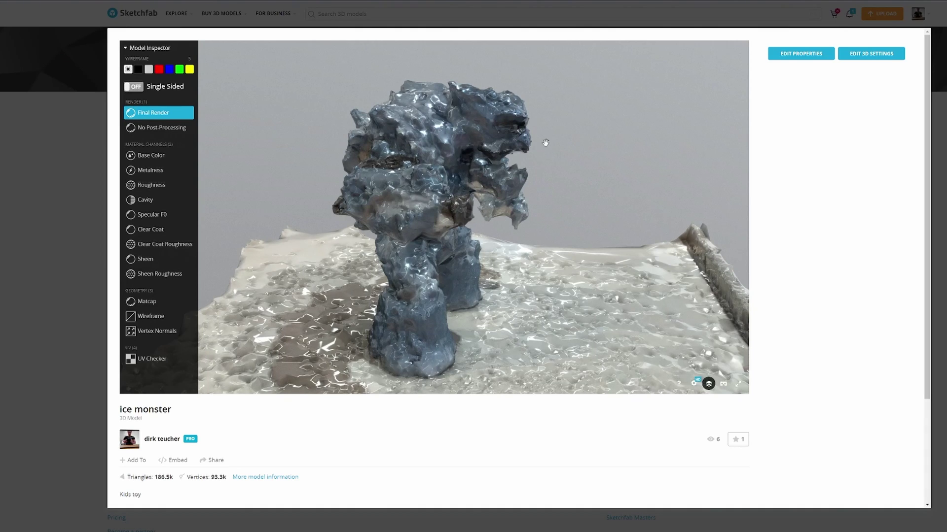
Turn the Sketchfab model to a slightly raised front view, then orbit the NeRF between side and front.
left_click_drag(545, 141, 484, 131)
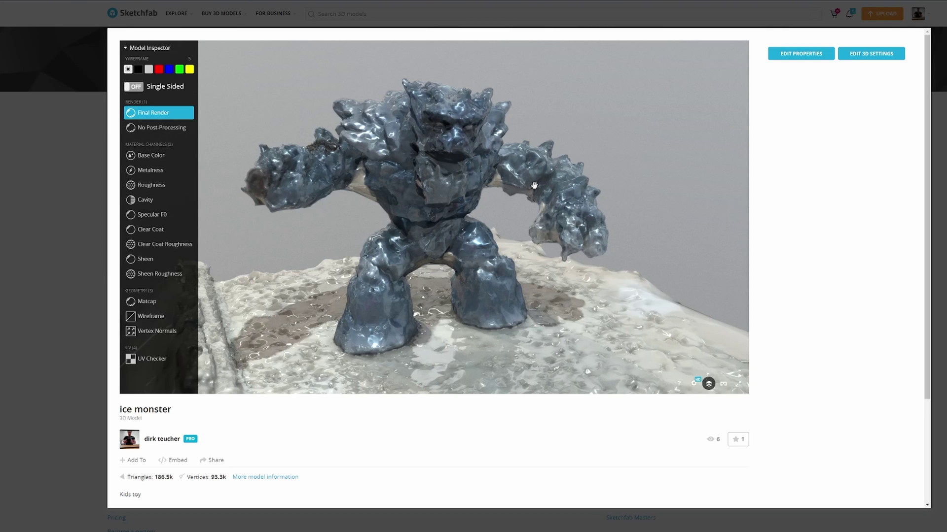
left_click_drag(534, 185, 536, 227)
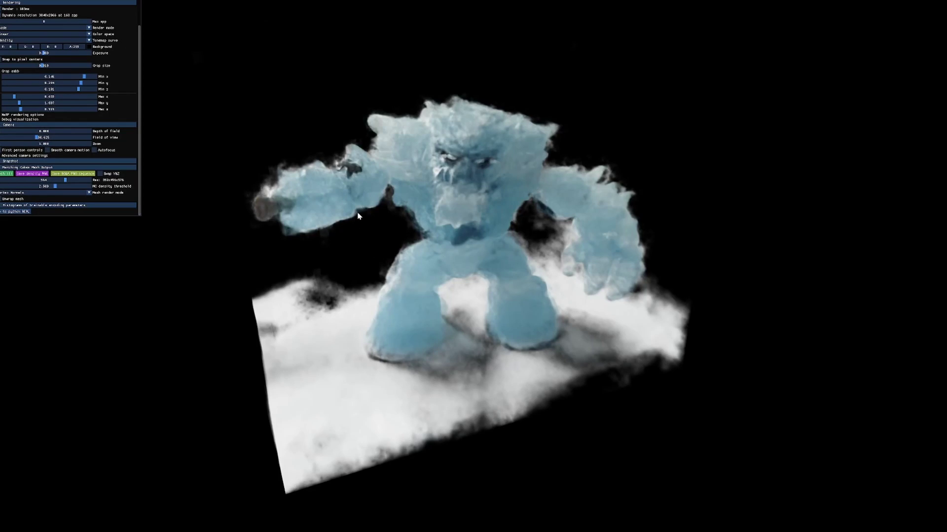
left_click_drag(358, 216, 570, 219)
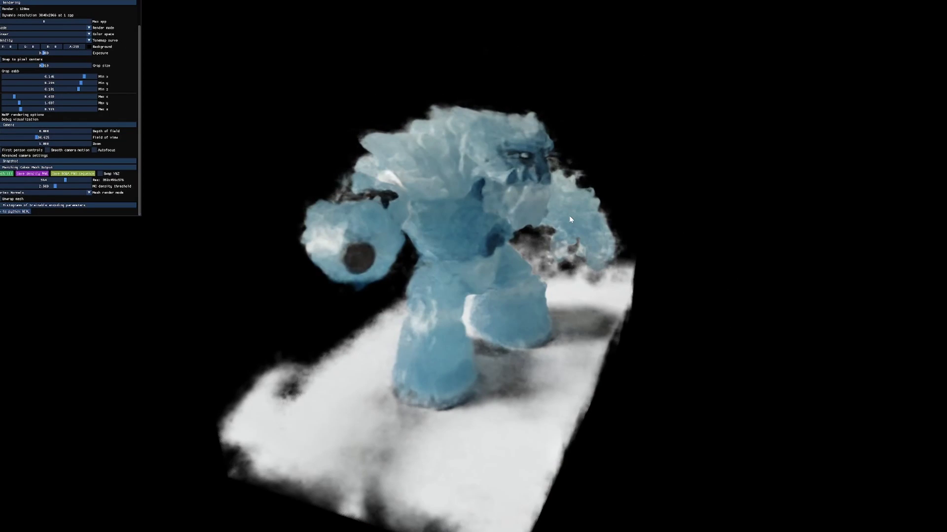
left_click_drag(404, 252, 455, 261)
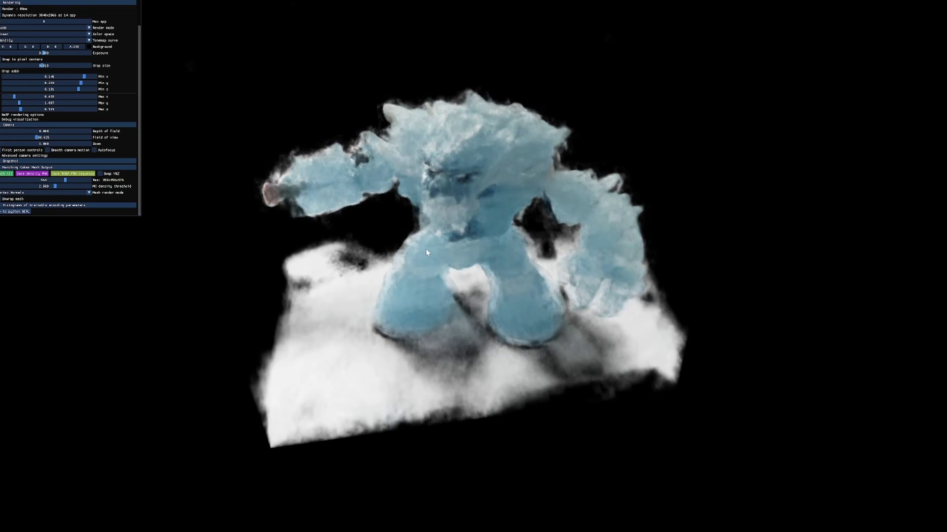